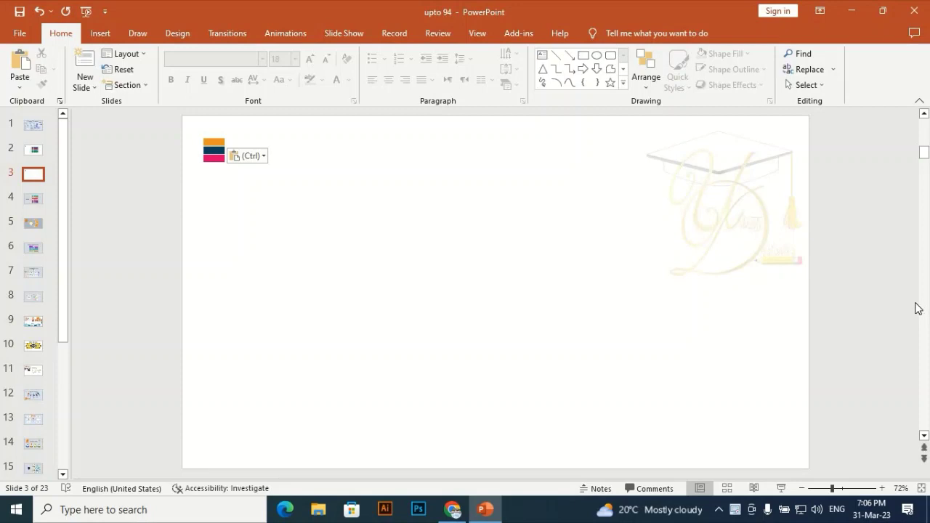
- Fill slide 3's background with the solid light blue-gray colour
{"action": "left_click", "coordinate": [890, 288]}
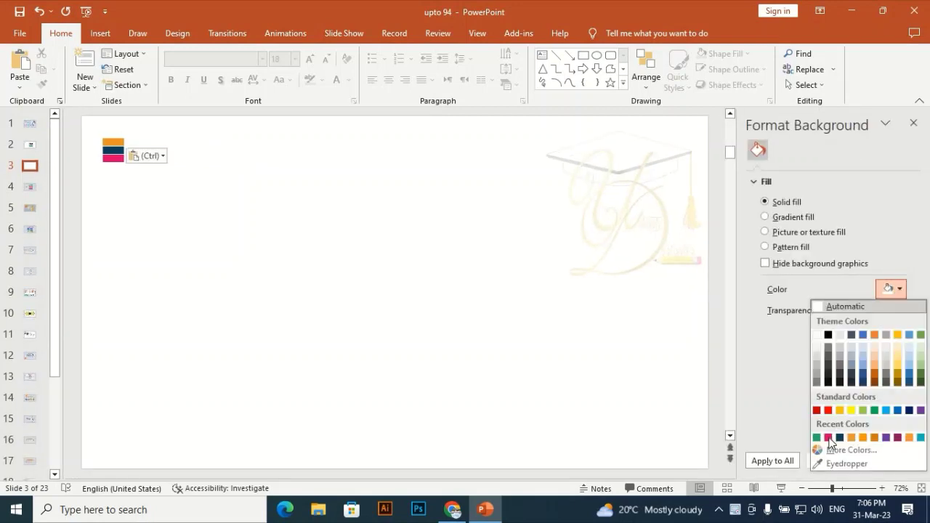
{"action": "left_click", "coordinate": [847, 345]}
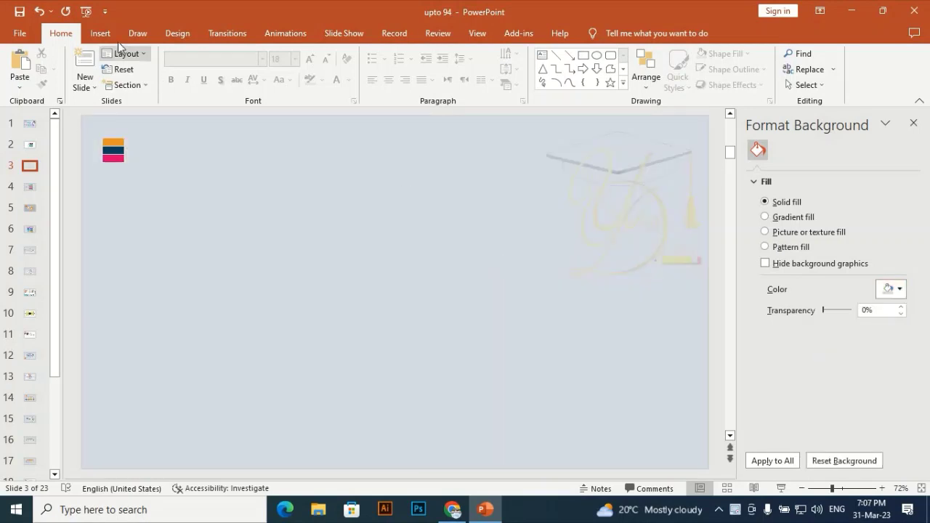
- Draw a large perfect circle near the centre of the slide
{"action": "left_click", "coordinate": [101, 33]}
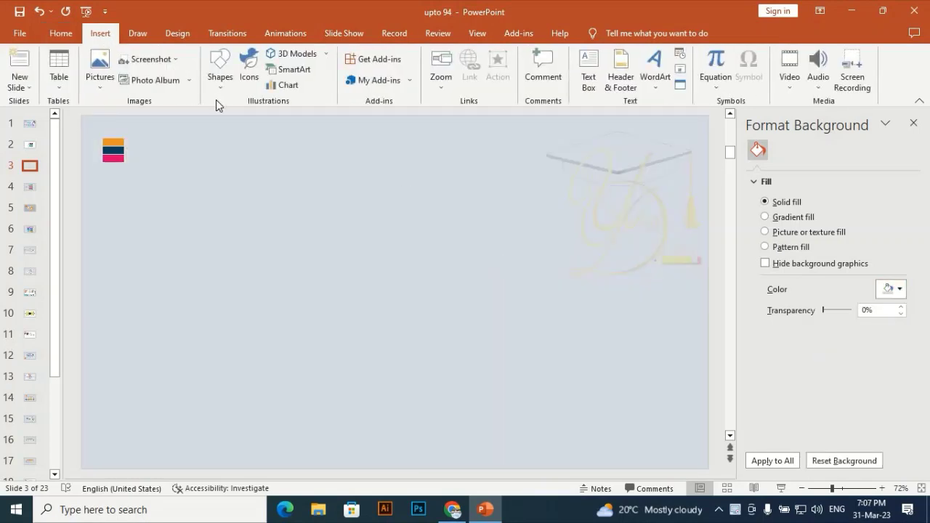
{"action": "left_click", "coordinate": [219, 69]}
{"action": "left_click", "coordinate": [269, 117]}
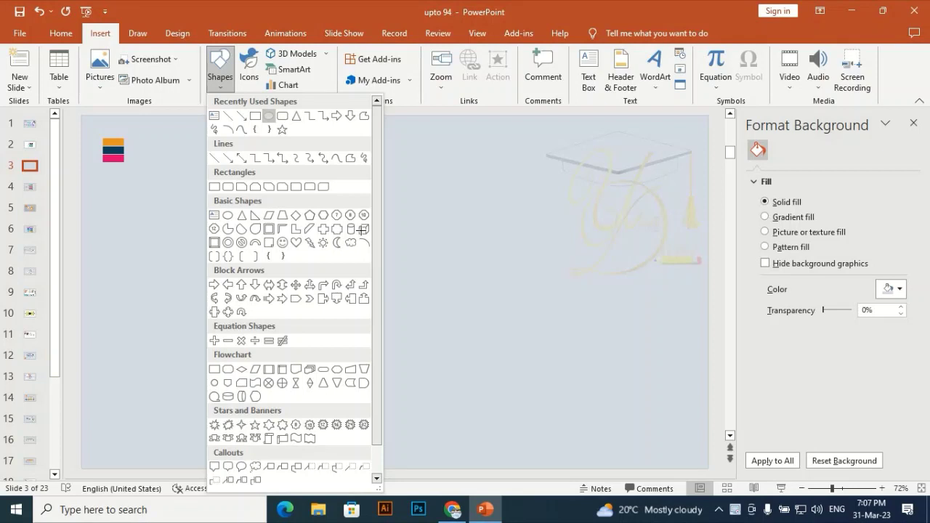
{"action": "left_click_drag", "start_coordinate": [359, 219], "coordinate": [427, 315]}
{"action": "left_click_drag", "start_coordinate": [415, 275], "coordinate": [396, 289]}
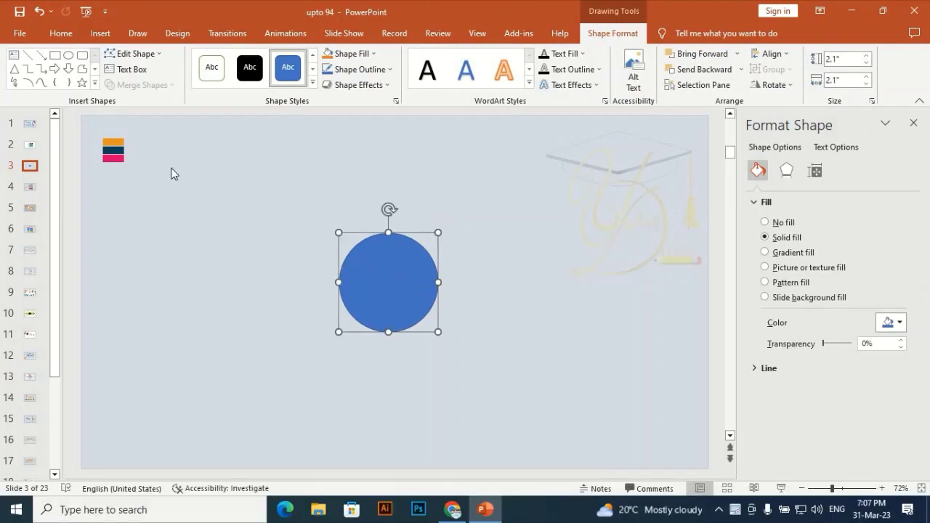
- Add a smaller 1.19" copy of the circle on each side, evenly spaced
{"action": "key", "text": "ctrl"}
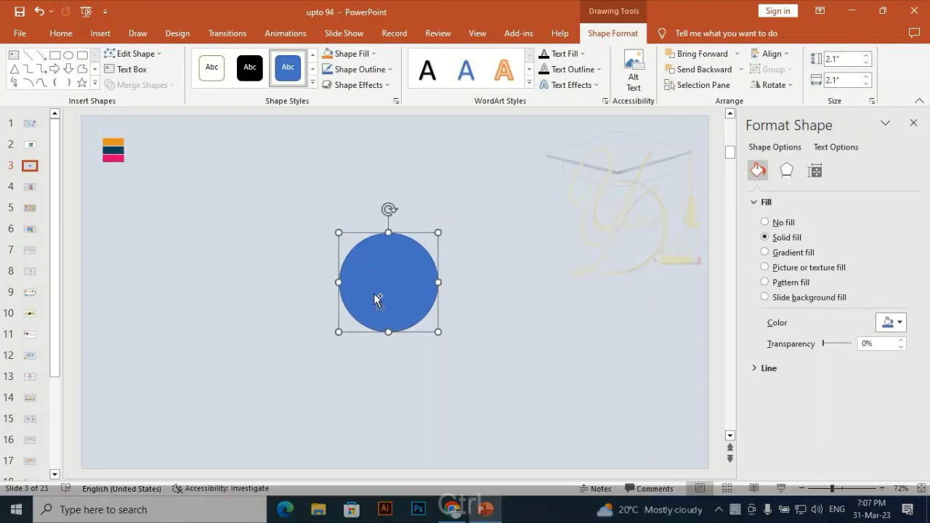
{"action": "left_click_drag", "start_coordinate": [395, 301], "coordinate": [252, 299]}
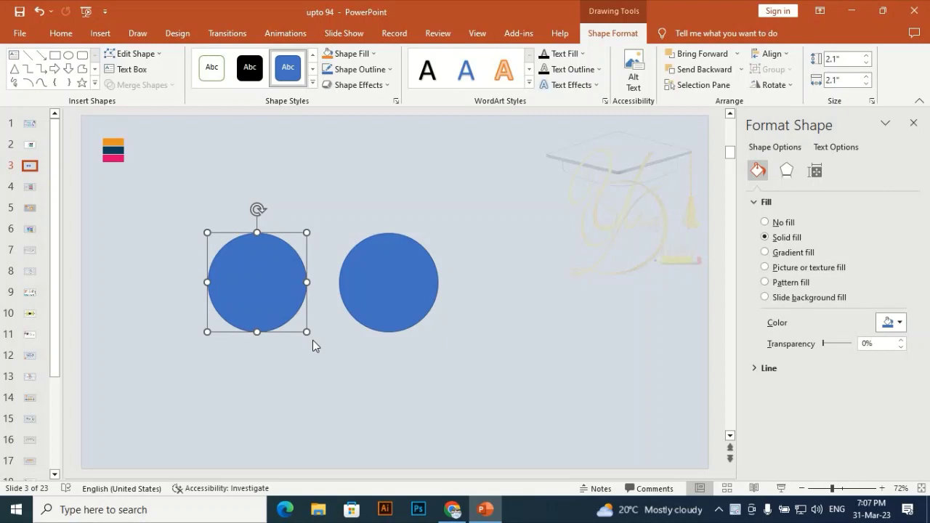
{"action": "key", "text": "shift"}
{"action": "left_click_drag", "start_coordinate": [308, 331], "coordinate": [262, 287]}
{"action": "key", "text": "ctrl+d"}
{"action": "left_click_drag", "start_coordinate": [152, 309], "coordinate": [510, 284]}
- Select the circles and look through the fill and outline options without changing anything
{"action": "left_click", "coordinate": [494, 346]}
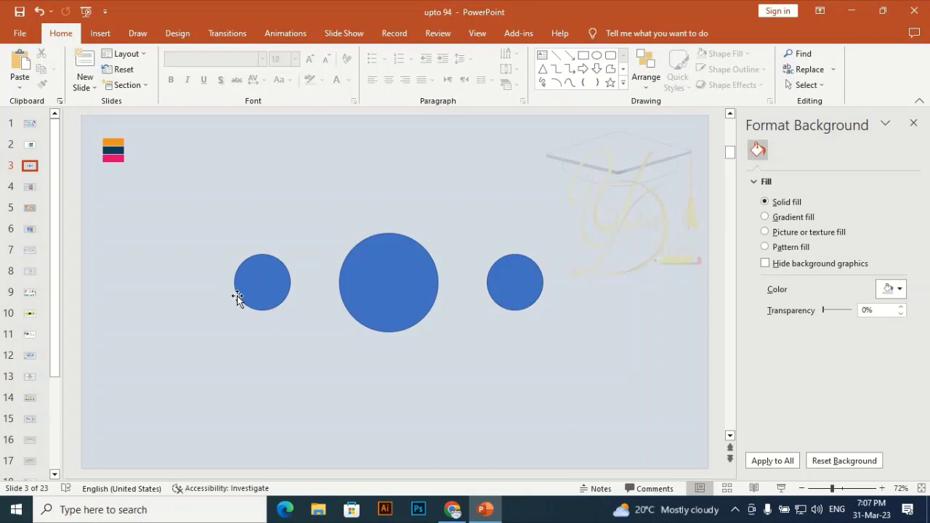
{"action": "left_click", "coordinate": [388, 273]}
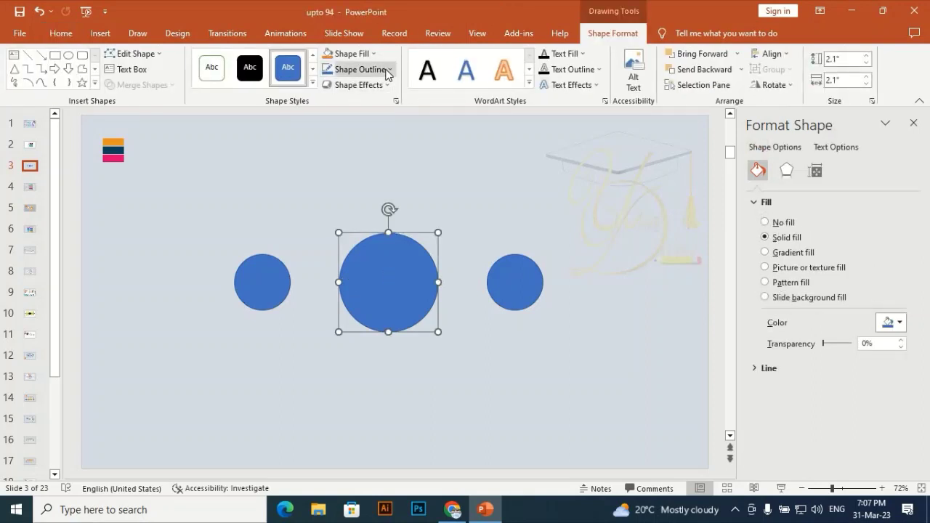
{"action": "left_click", "coordinate": [389, 70]}
{"action": "left_click", "coordinate": [530, 181]}
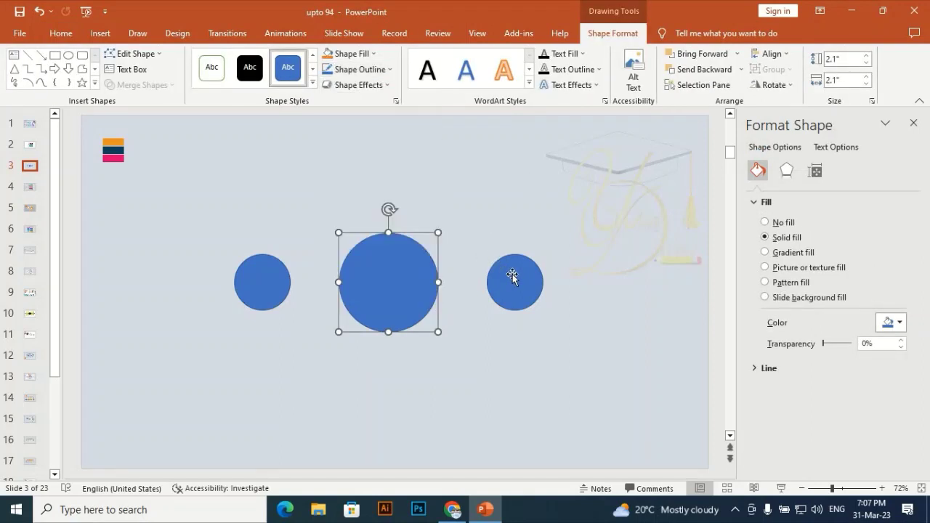
{"action": "left_click", "coordinate": [512, 277], "text": "shift"}
{"action": "left_click", "coordinate": [240, 286], "text": "shift"}
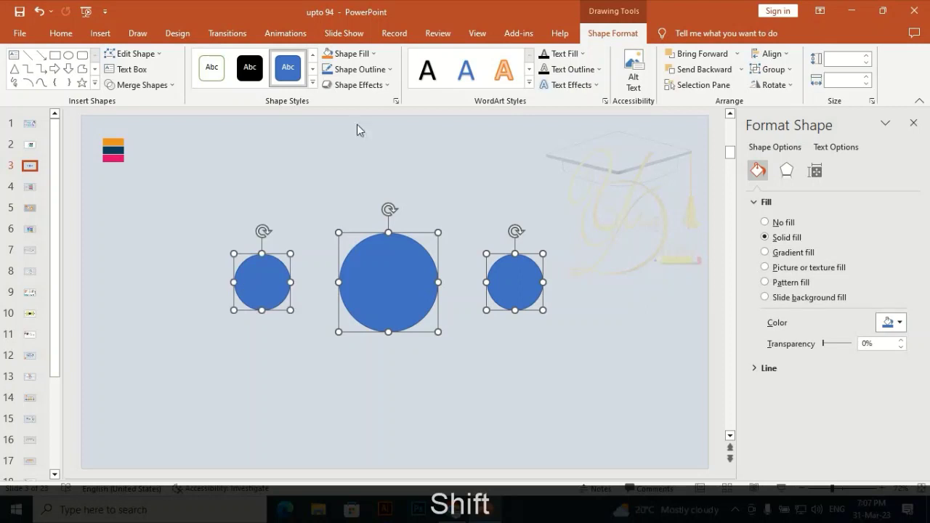
{"action": "left_click", "coordinate": [375, 55]}
{"action": "left_click", "coordinate": [420, 13]}
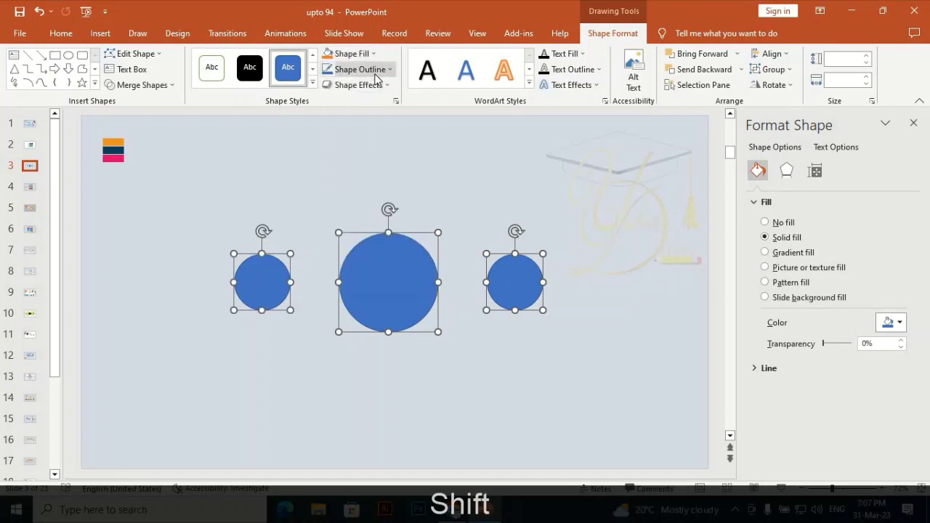
{"action": "left_click", "coordinate": [375, 73]}
{"action": "left_click", "coordinate": [356, 218]}
{"action": "left_click", "coordinate": [419, 228]}
- Give the large centre circle a navy fill and remove its outline
{"action": "left_click", "coordinate": [387, 241]}
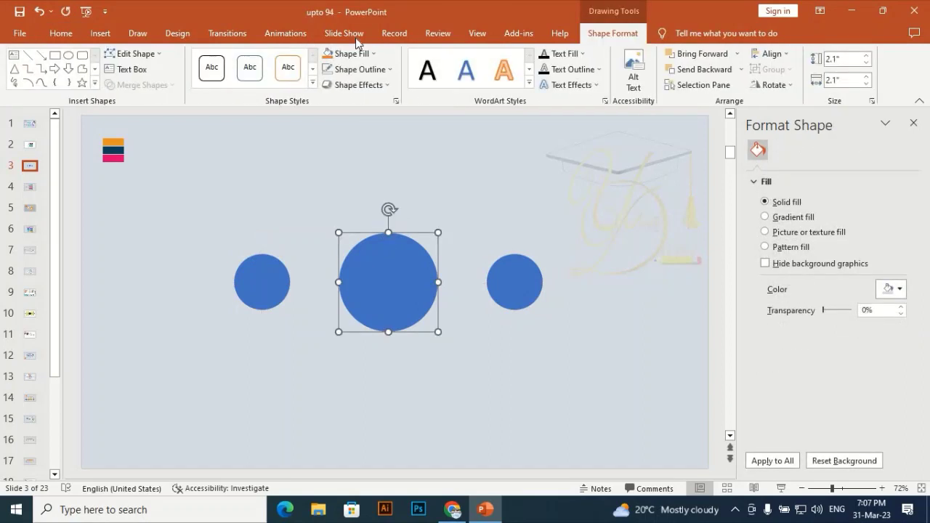
{"action": "left_click", "coordinate": [367, 69]}
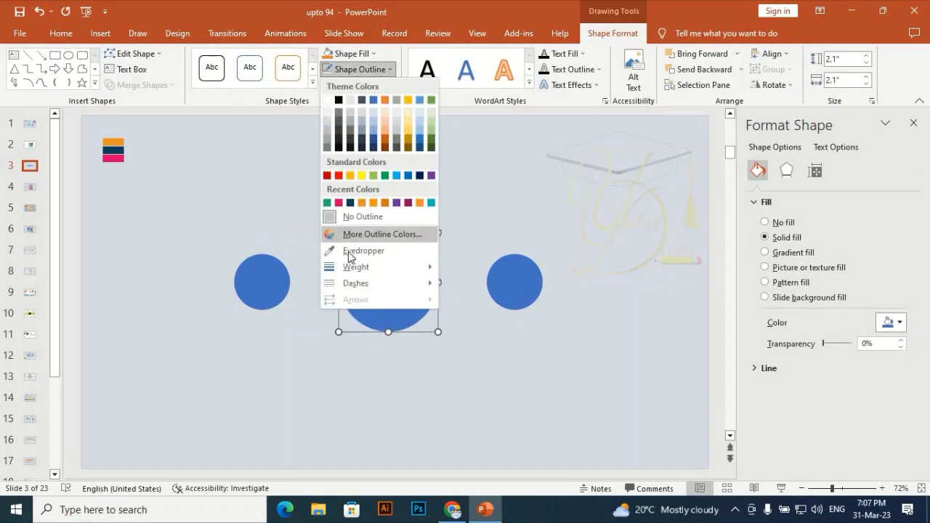
{"action": "left_click", "coordinate": [353, 251]}
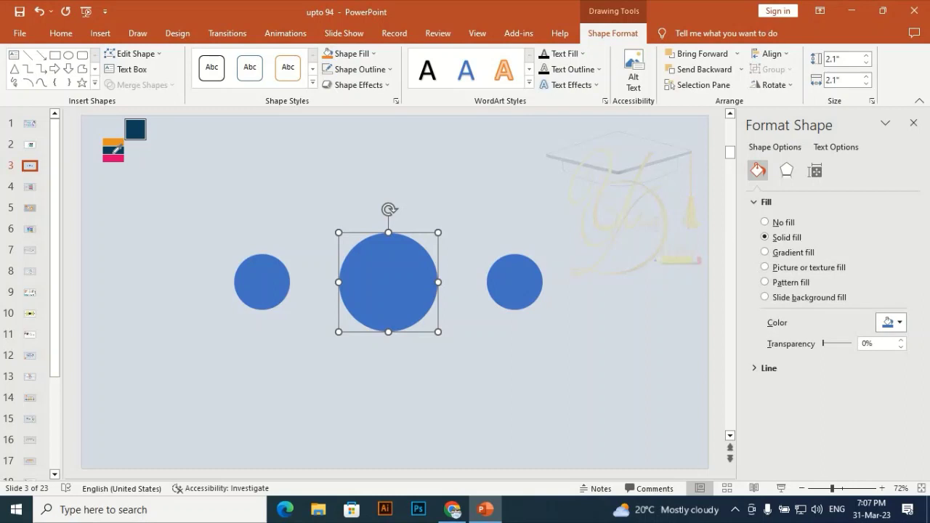
{"action": "left_click", "coordinate": [116, 149]}
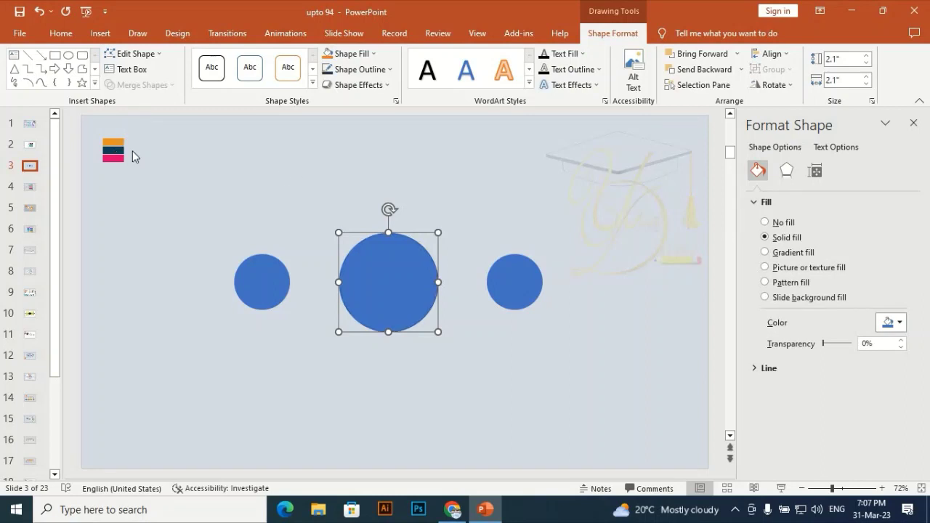
{"action": "left_click", "coordinate": [372, 71]}
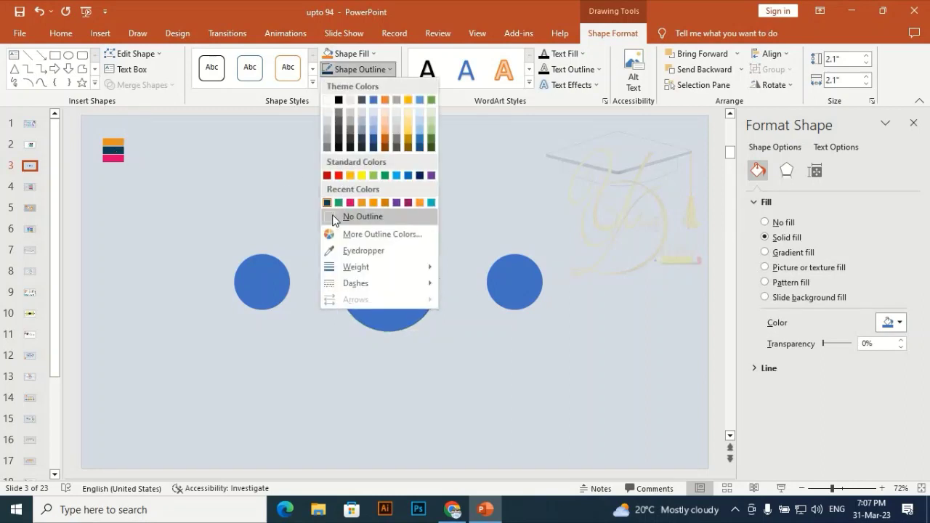
{"action": "left_click", "coordinate": [338, 217]}
{"action": "left_click", "coordinate": [364, 59]}
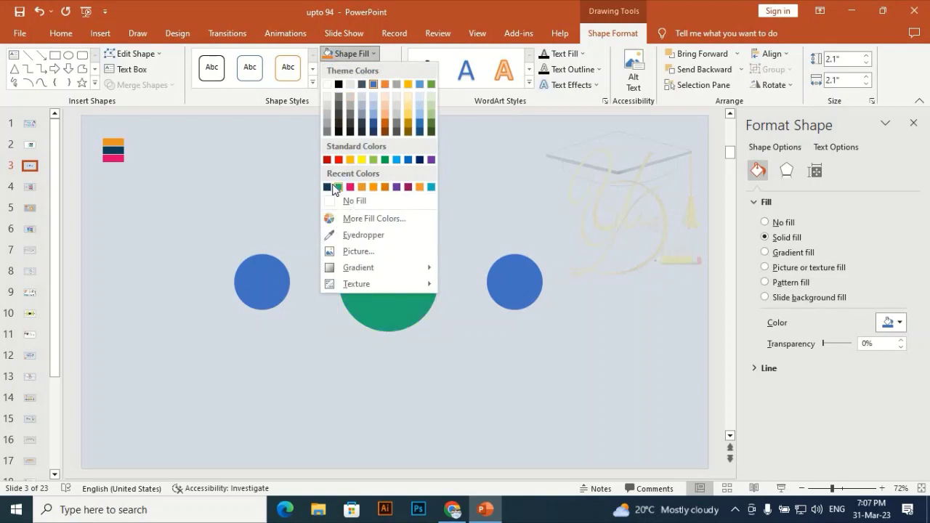
{"action": "left_click", "coordinate": [326, 187]}
{"action": "left_click", "coordinate": [233, 134]}
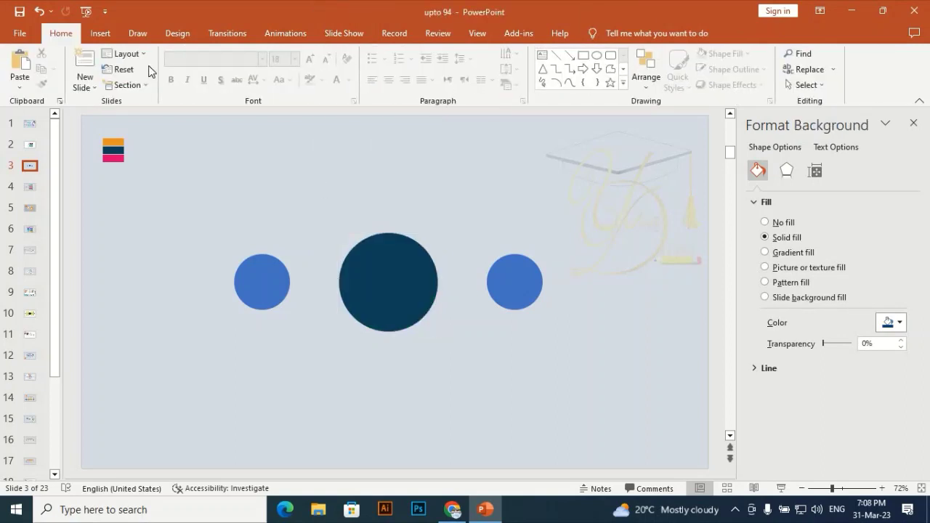
- Draw a thin bar from the left circle to the centre circle and duplicate it
{"action": "left_click", "coordinate": [102, 33]}
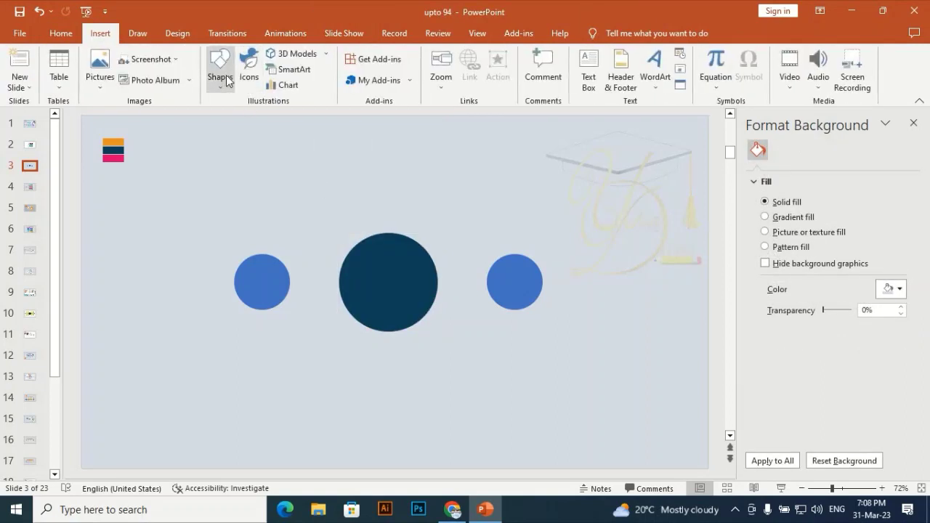
{"action": "left_click", "coordinate": [219, 68]}
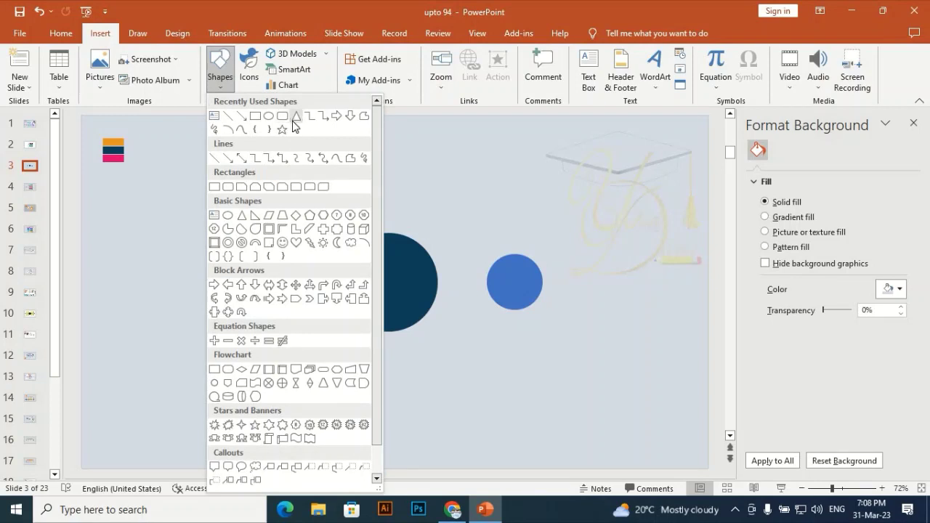
{"action": "left_click", "coordinate": [268, 116]}
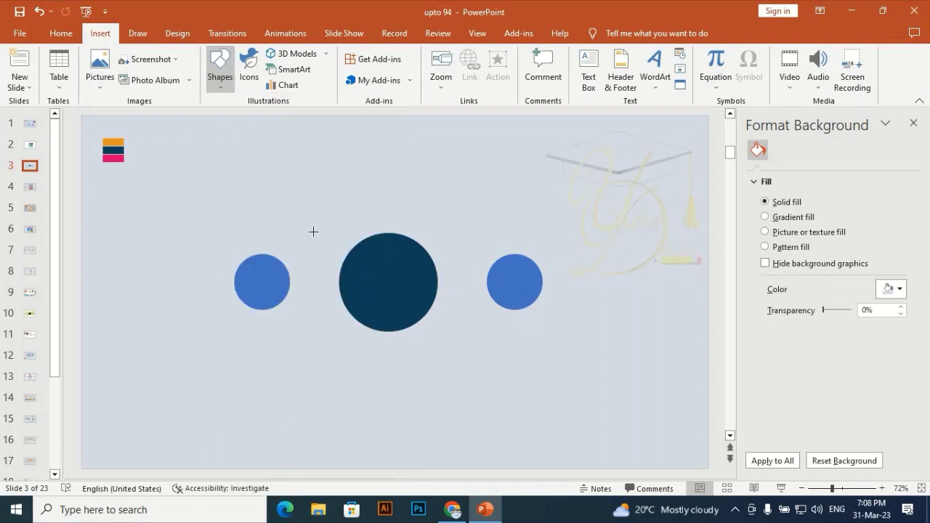
{"action": "left_click_drag", "start_coordinate": [287, 275], "coordinate": [331, 286]}
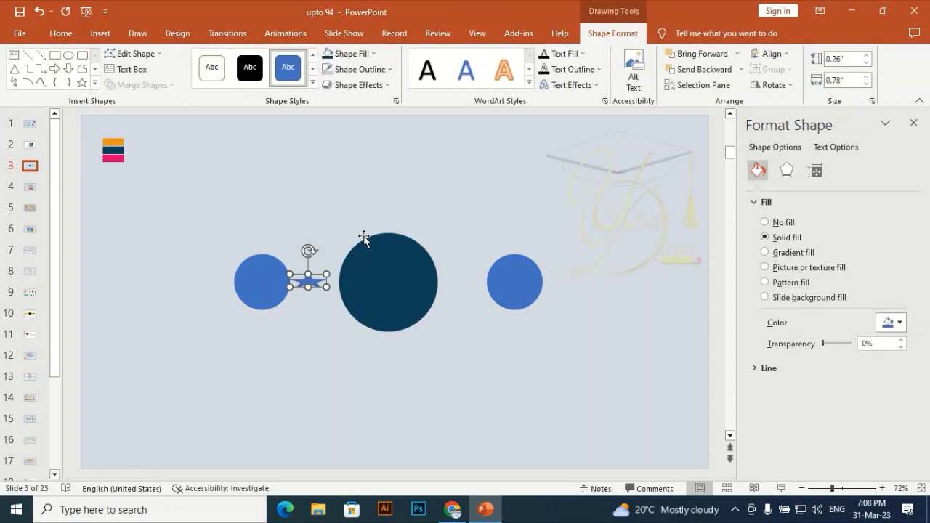
{"action": "key", "text": "Delete"}
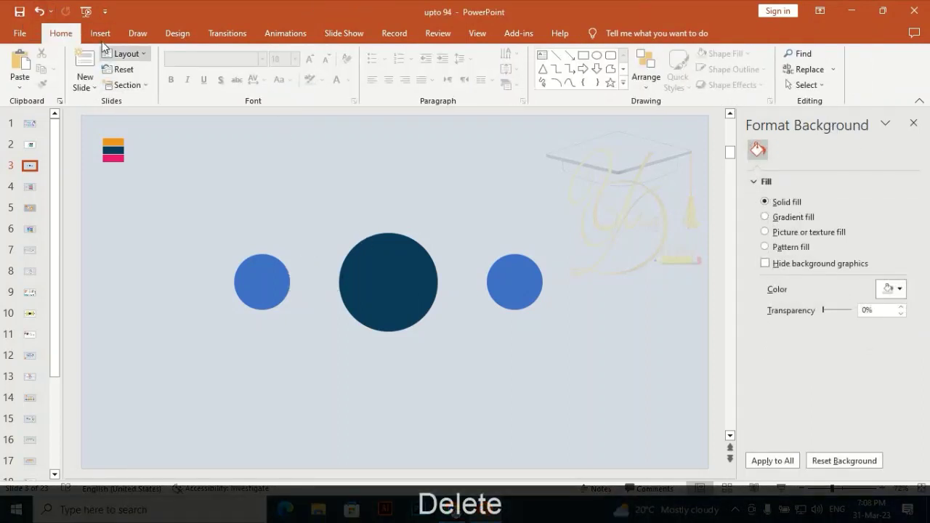
{"action": "left_click", "coordinate": [101, 33]}
{"action": "left_click", "coordinate": [220, 71]}
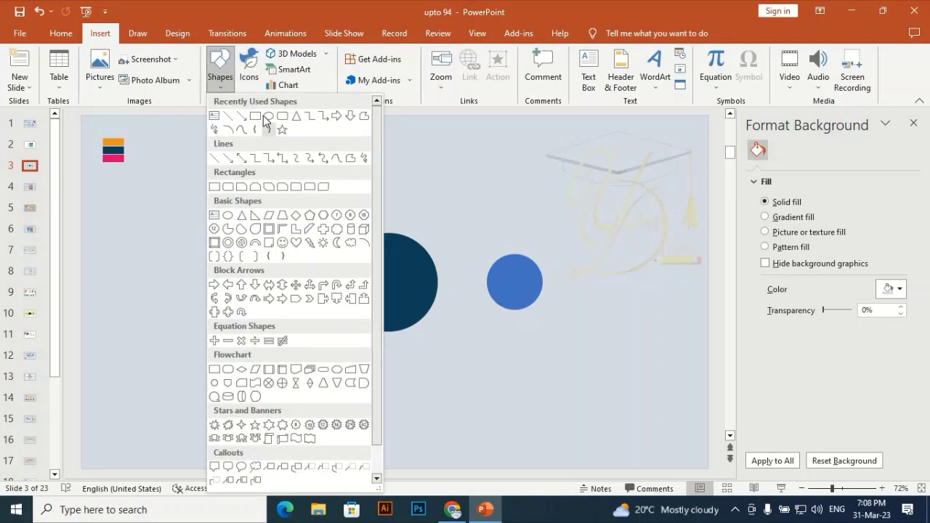
{"action": "left_click", "coordinate": [267, 116]}
{"action": "left_click_drag", "start_coordinate": [282, 276], "coordinate": [477, 282]}
{"action": "key", "text": "ctrl+d"}
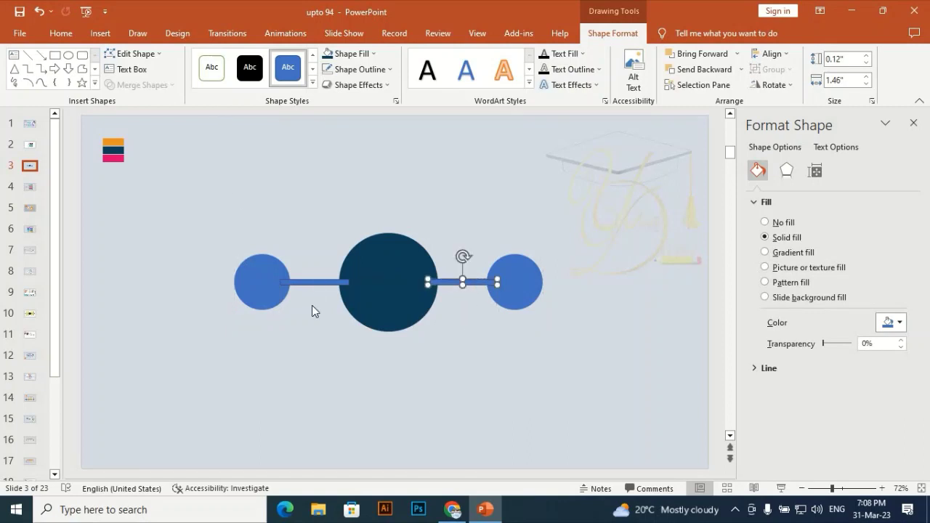
- Remove the outline from both connecting bars
{"action": "left_click", "coordinate": [314, 282], "text": "shift"}
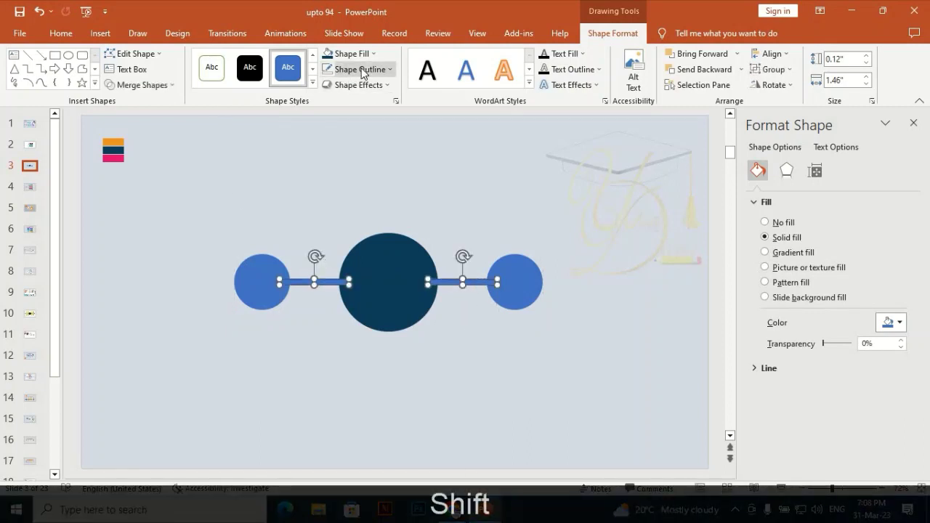
{"action": "left_click", "coordinate": [363, 70]}
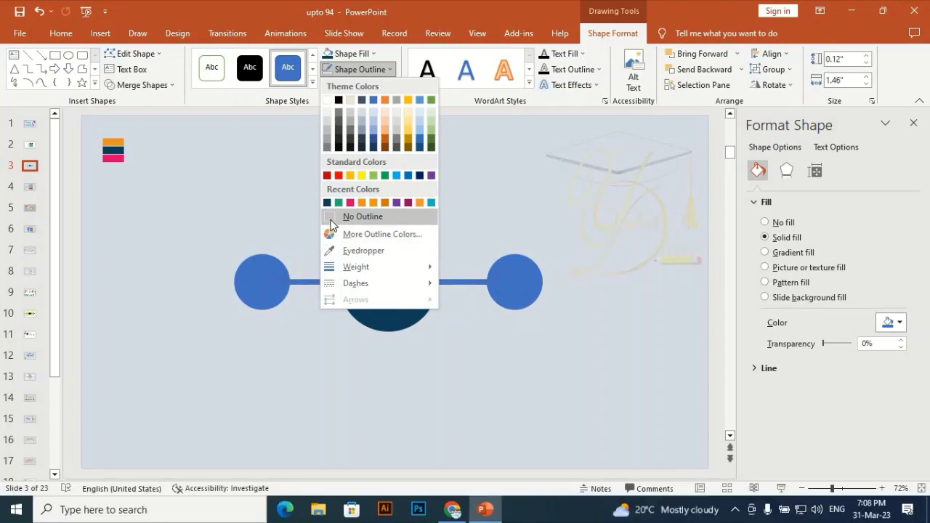
{"action": "left_click", "coordinate": [335, 217]}
{"action": "left_click", "coordinate": [344, 216]}
- Select the centre circle, right bar and right small circle together
{"action": "left_click", "coordinate": [420, 287]}
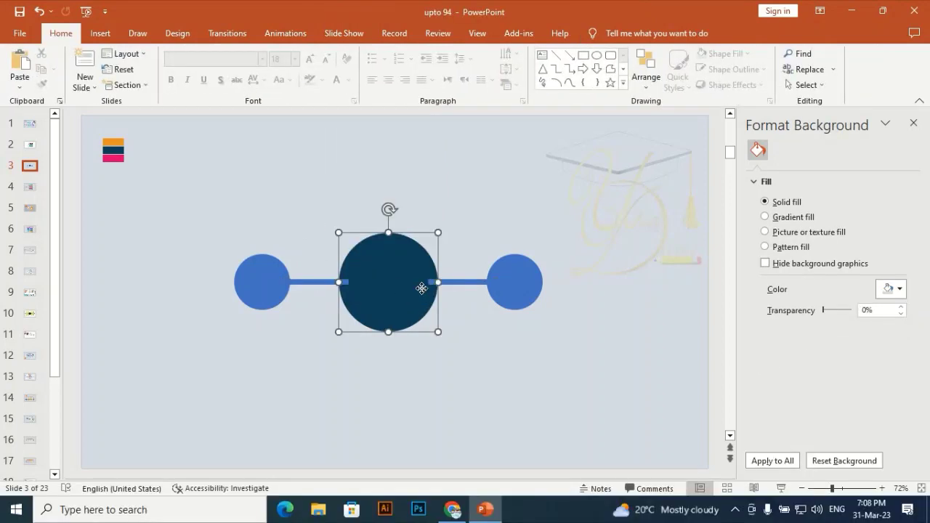
{"action": "left_click", "coordinate": [477, 282], "text": "shift"}
{"action": "left_click", "coordinate": [509, 285], "text": "shift"}
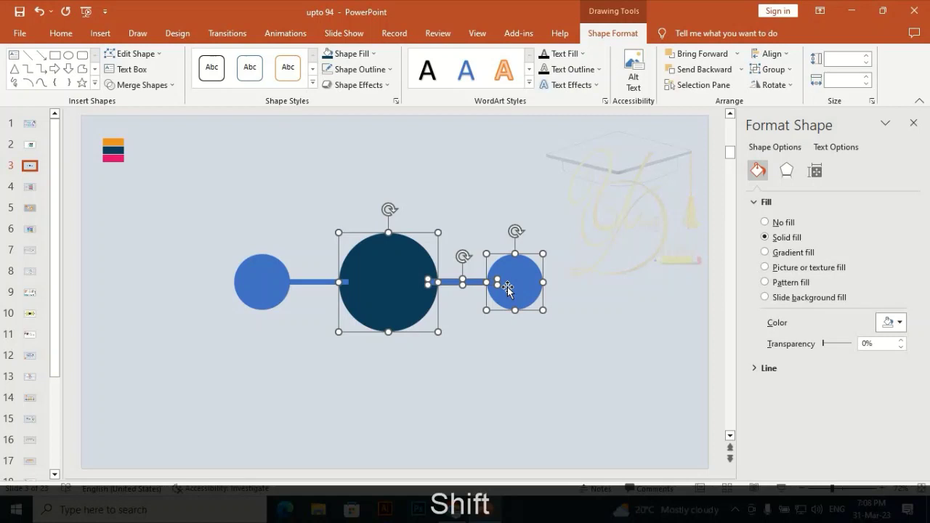
- Add the left bar and left circle, Union all five shapes, and reselect the result
{"action": "left_click", "coordinate": [300, 284], "text": "shift"}
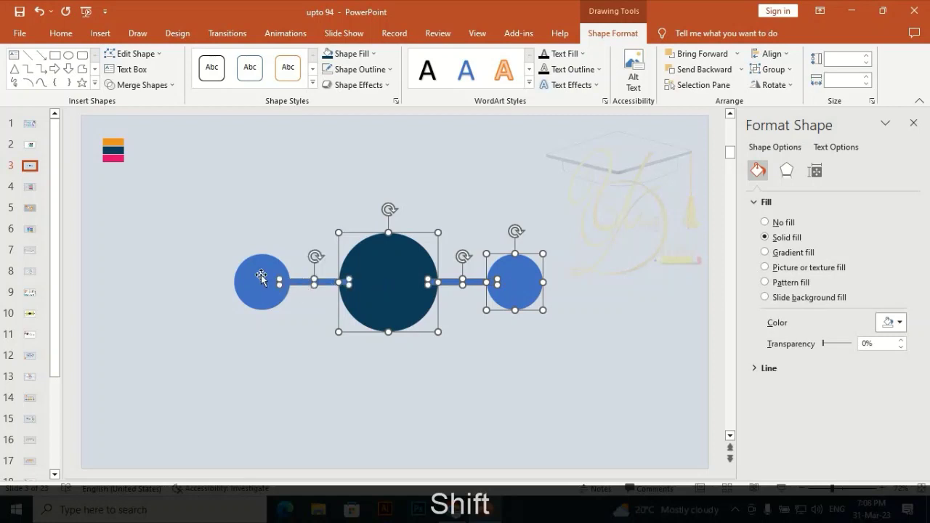
{"action": "left_click", "coordinate": [260, 278], "text": "shift"}
{"action": "left_click", "coordinate": [142, 85]}
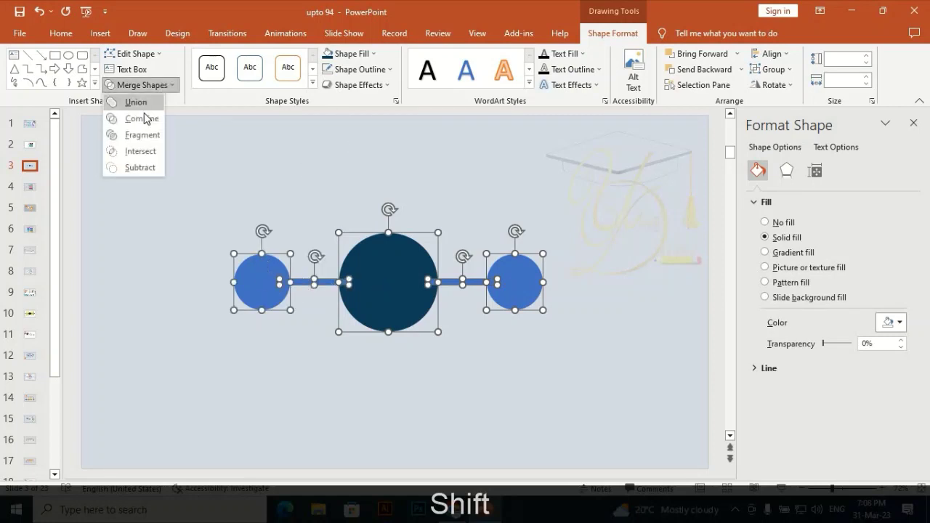
{"action": "left_click", "coordinate": [151, 109]}
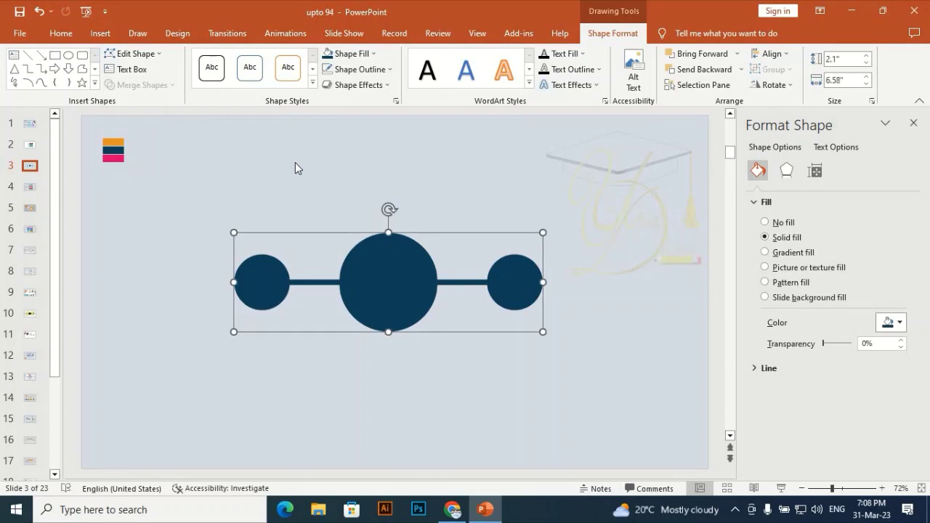
{"action": "left_click", "coordinate": [295, 162]}
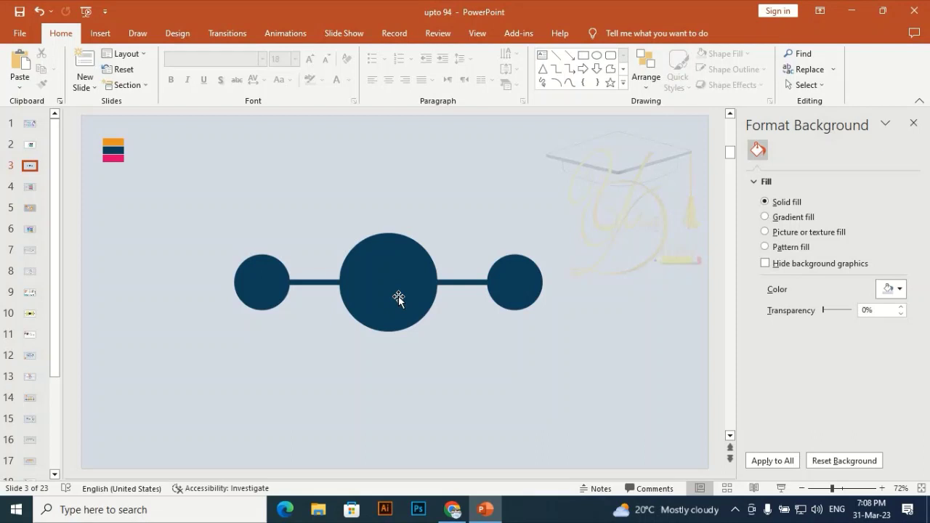
{"action": "left_click", "coordinate": [398, 296]}
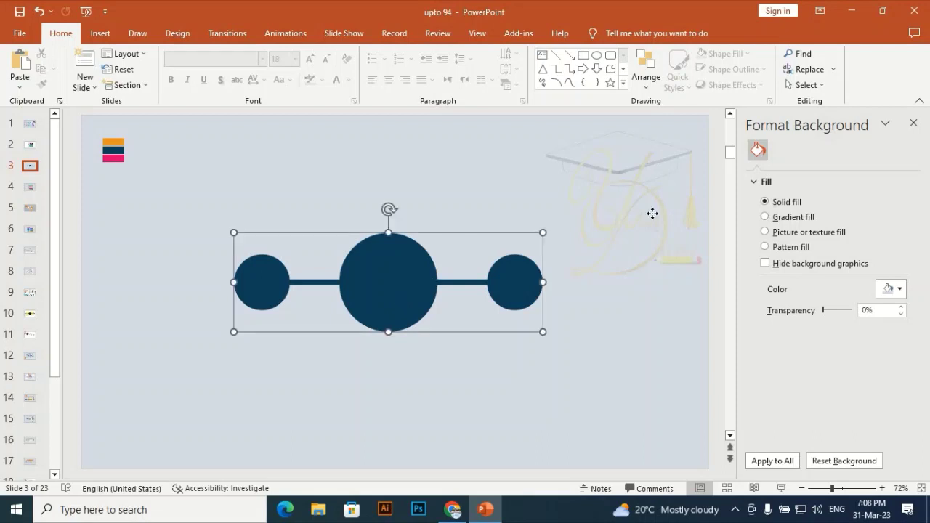
- Apply a gradient fill, trim extra stops, and make a middle stop dark navy
{"action": "left_click", "coordinate": [785, 253]}
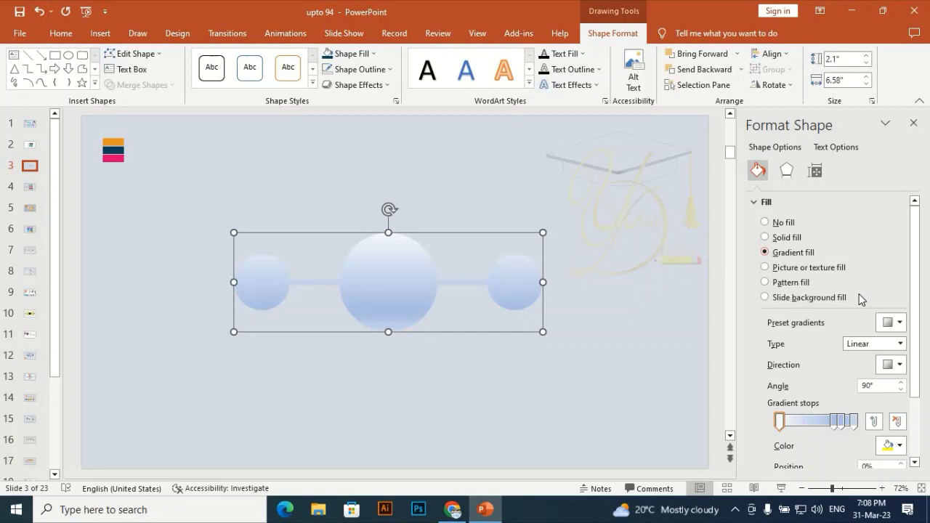
{"action": "left_click", "coordinate": [840, 421]}
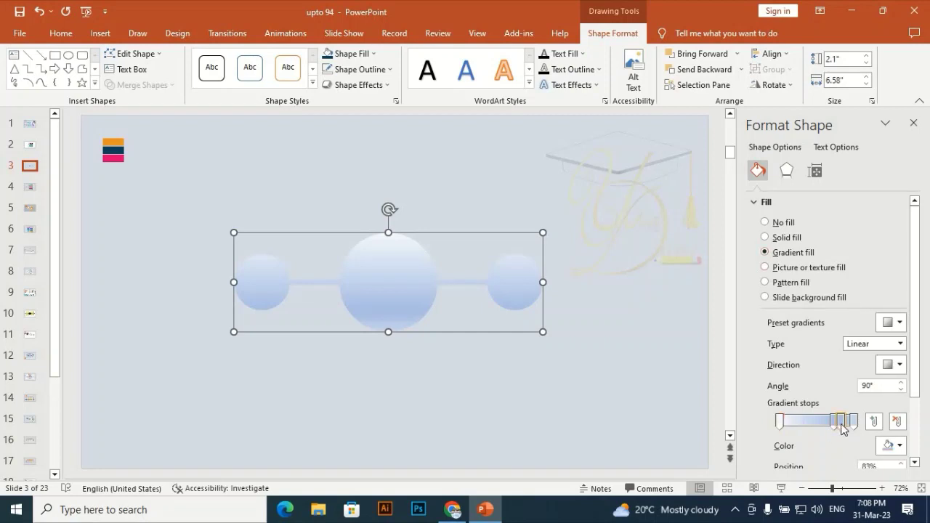
{"action": "left_click", "coordinate": [899, 423]}
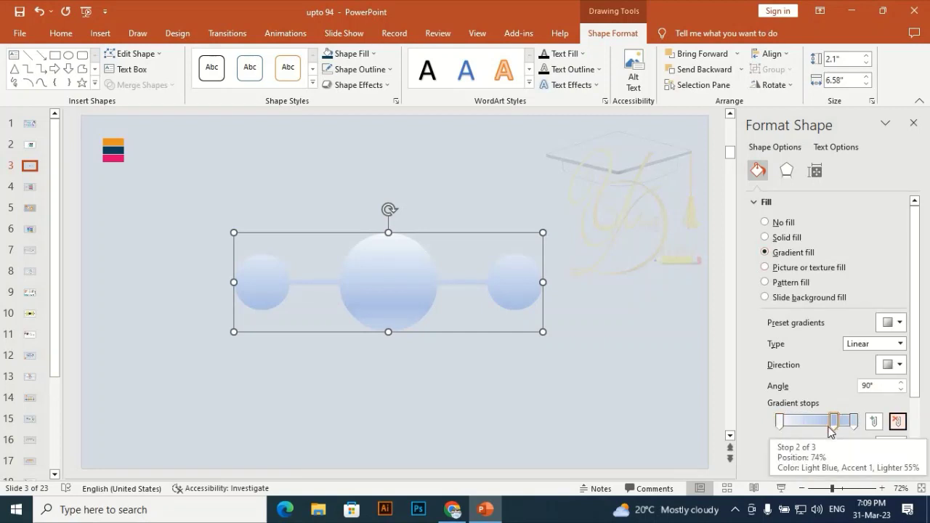
{"action": "left_click", "coordinate": [812, 423]}
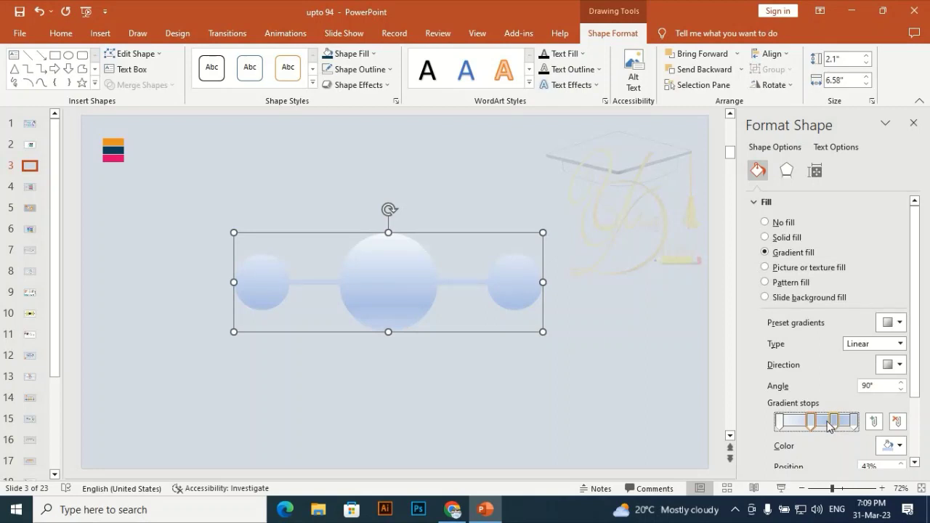
{"action": "left_click", "coordinate": [897, 421]}
{"action": "mouse_move", "coordinate": [837, 422]}
{"action": "left_mouse_down"}
{"action": "mouse_move", "coordinate": [815, 431]}
{"action": "mouse_move", "coordinate": [825, 427]}
{"action": "left_mouse_up"}
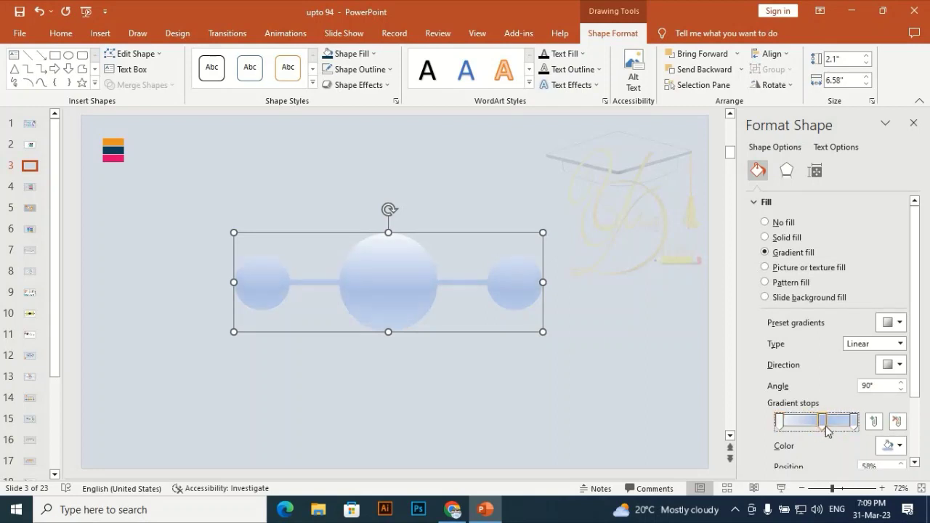
{"action": "left_click", "coordinate": [890, 445]}
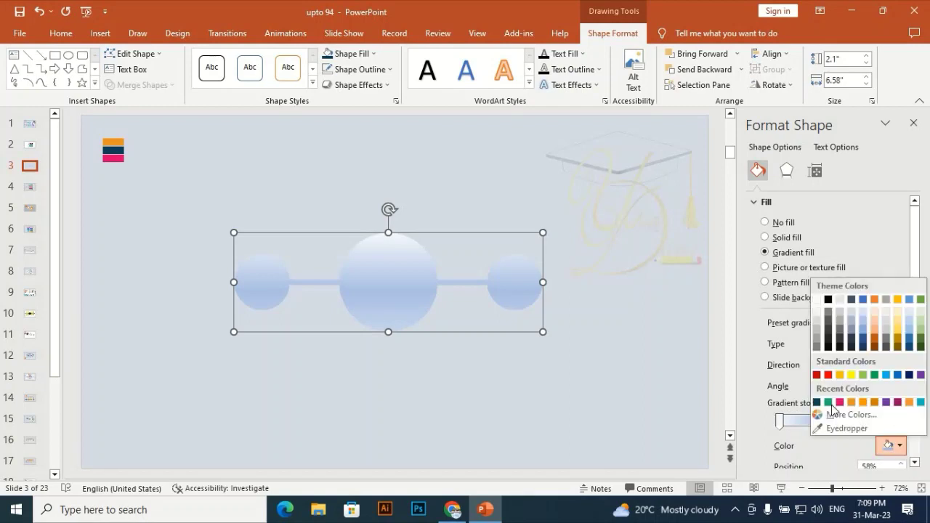
{"action": "left_click", "coordinate": [817, 402]}
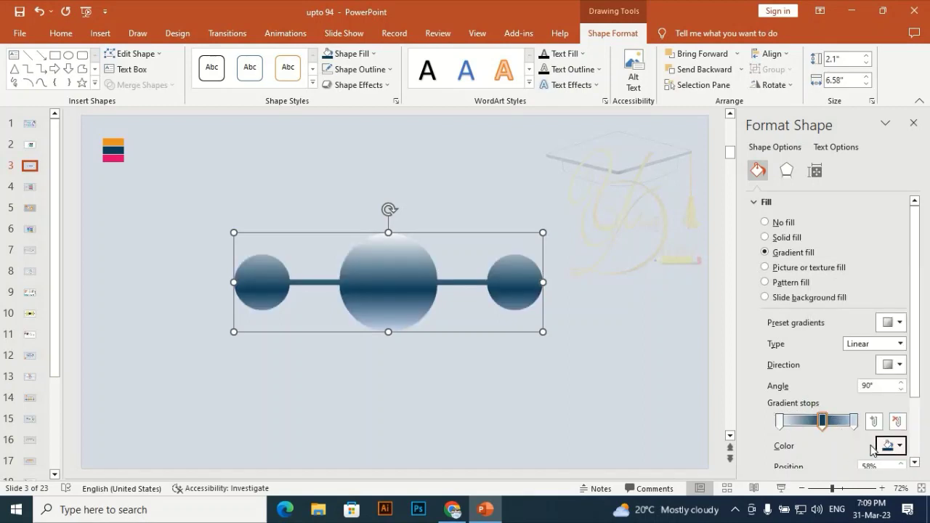
- Eyedrop the orange bar's colour into the right gradient stop and pink into the left
{"action": "left_click", "coordinate": [853, 422]}
{"action": "left_click", "coordinate": [894, 446]}
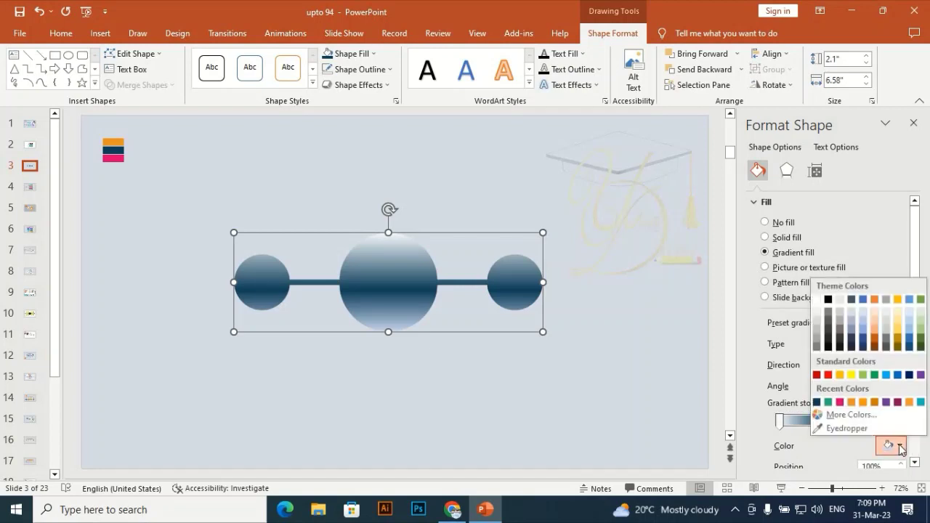
{"action": "left_click", "coordinate": [845, 428]}
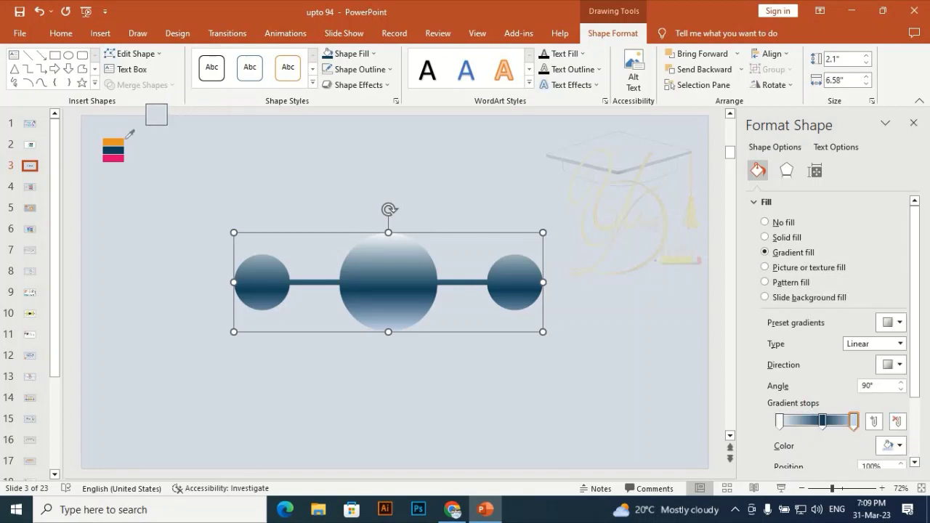
{"action": "left_click", "coordinate": [123, 139]}
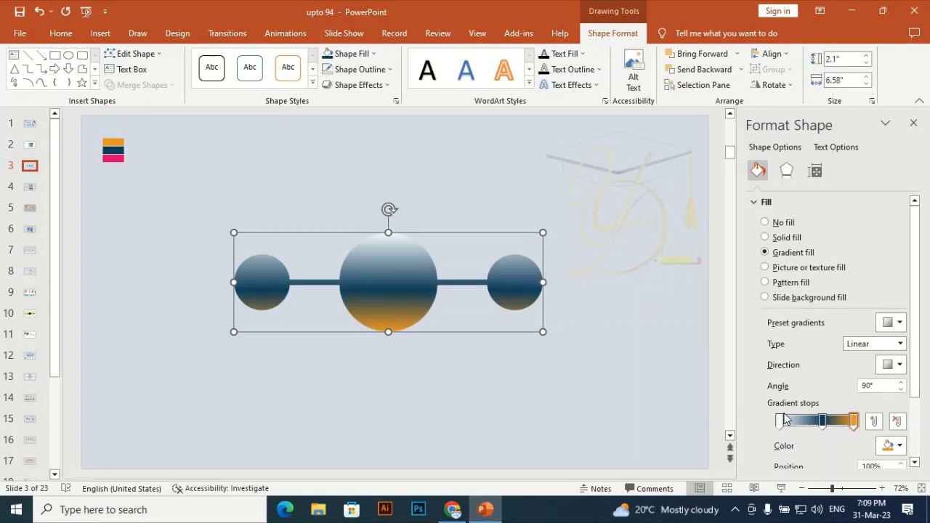
{"action": "left_click", "coordinate": [779, 421]}
{"action": "left_click", "coordinate": [896, 446]}
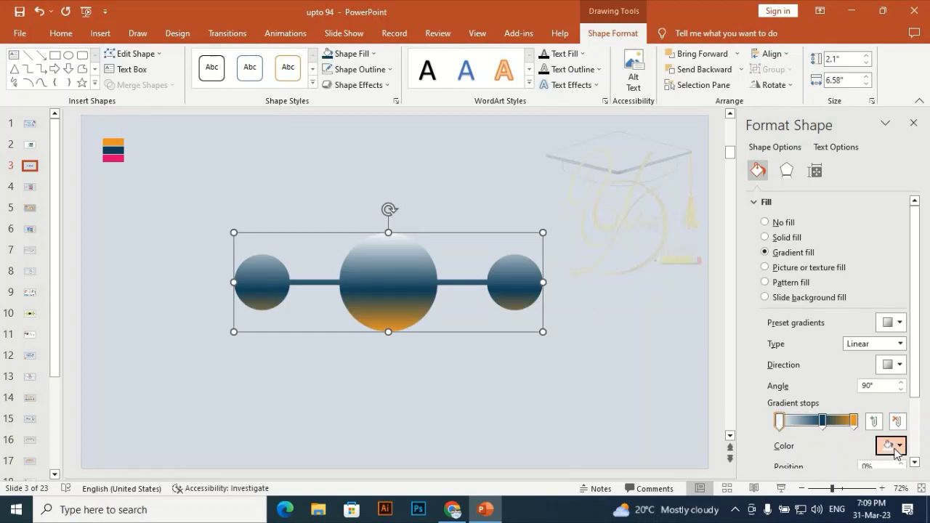
{"action": "left_click", "coordinate": [842, 429]}
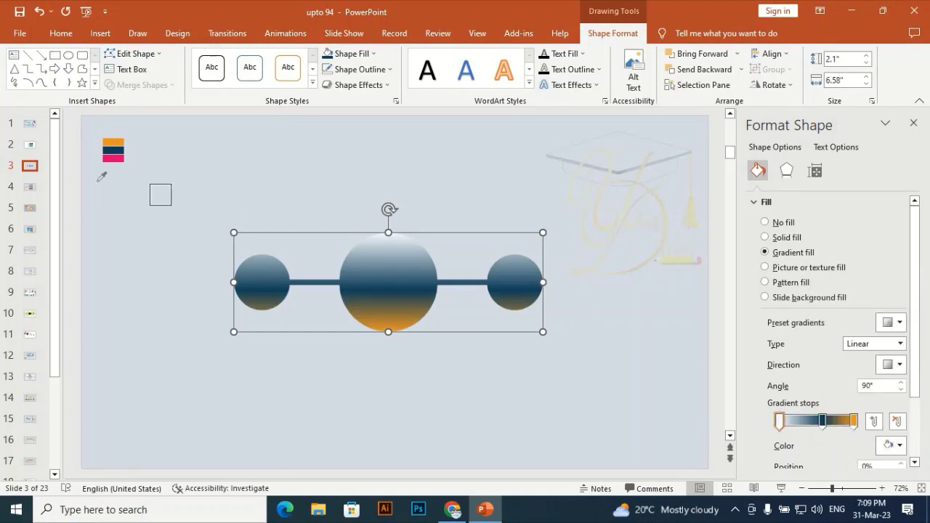
{"action": "left_click", "coordinate": [120, 157]}
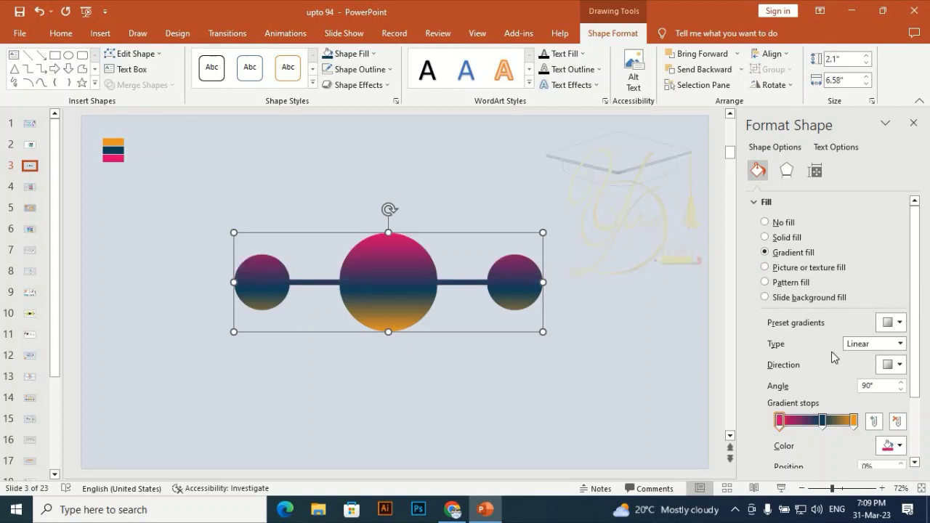
{"action": "left_click", "coordinate": [899, 364]}
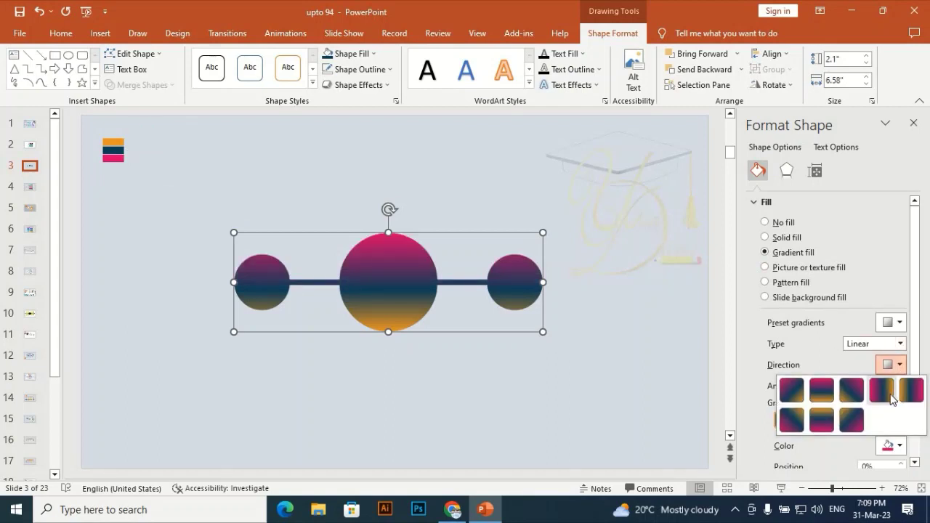
- Set the gradient to Linear Right and add new stops near 79% and 31%
{"action": "left_click", "coordinate": [884, 399]}
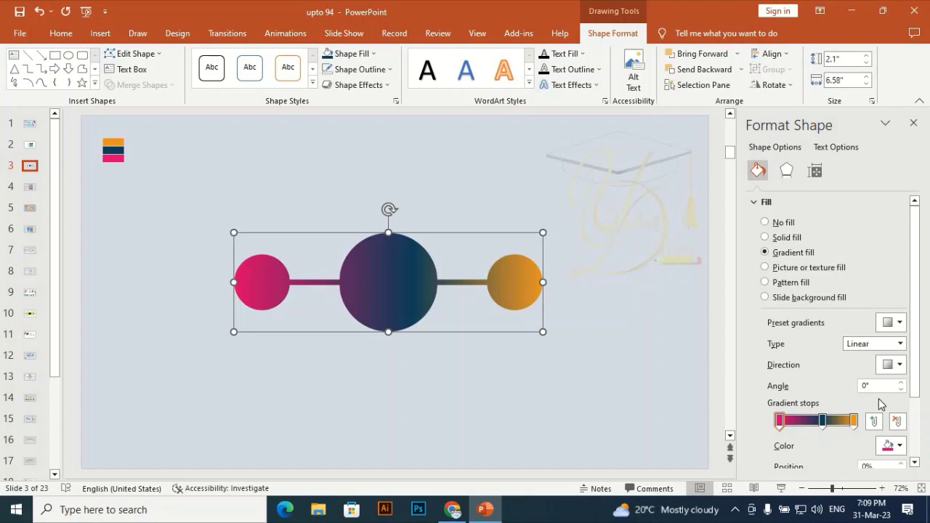
{"action": "left_click", "coordinate": [823, 421]}
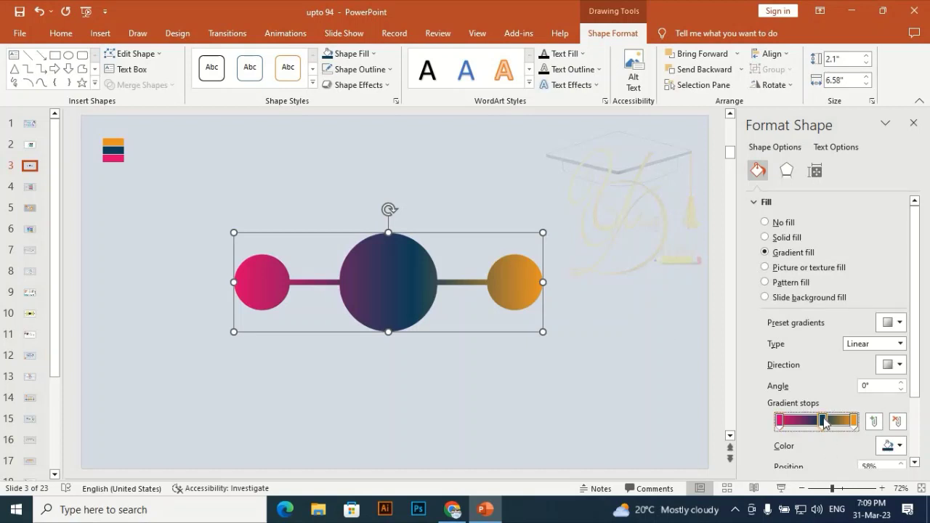
{"action": "left_click", "coordinate": [873, 423]}
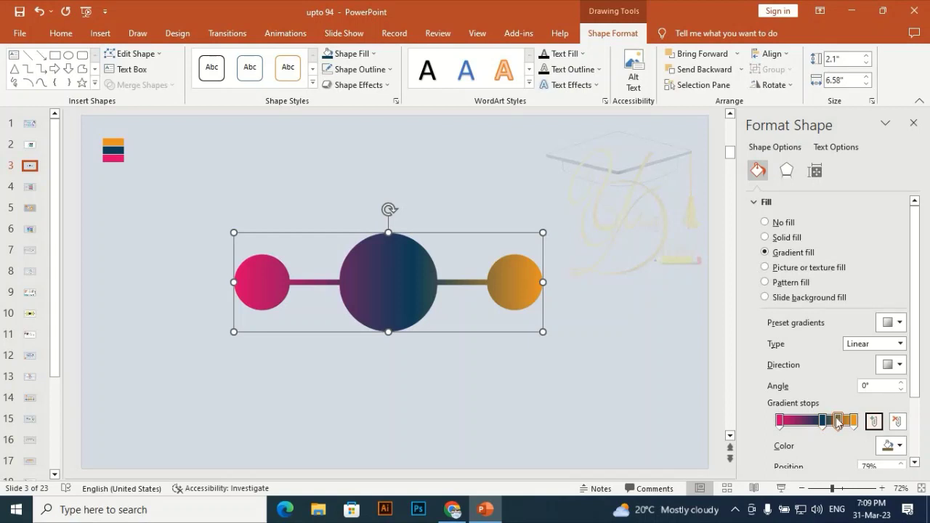
{"action": "left_click", "coordinate": [832, 426]}
{"action": "left_click", "coordinate": [872, 423]}
{"action": "left_click_drag", "start_coordinate": [823, 427], "coordinate": [805, 425]}
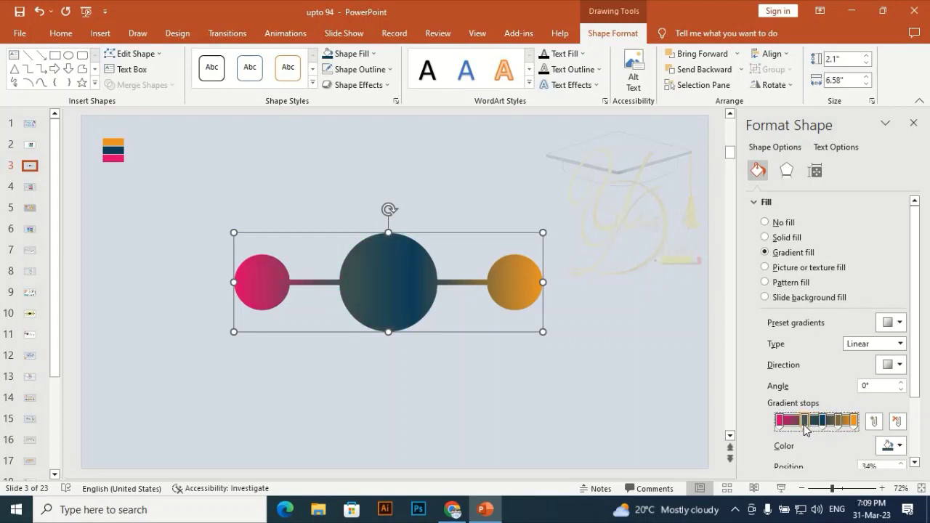
- Colour the 34% and 79% stops dark navy, nudging the latter to 78%
{"action": "left_click", "coordinate": [840, 424]}
{"action": "left_click", "coordinate": [805, 424]}
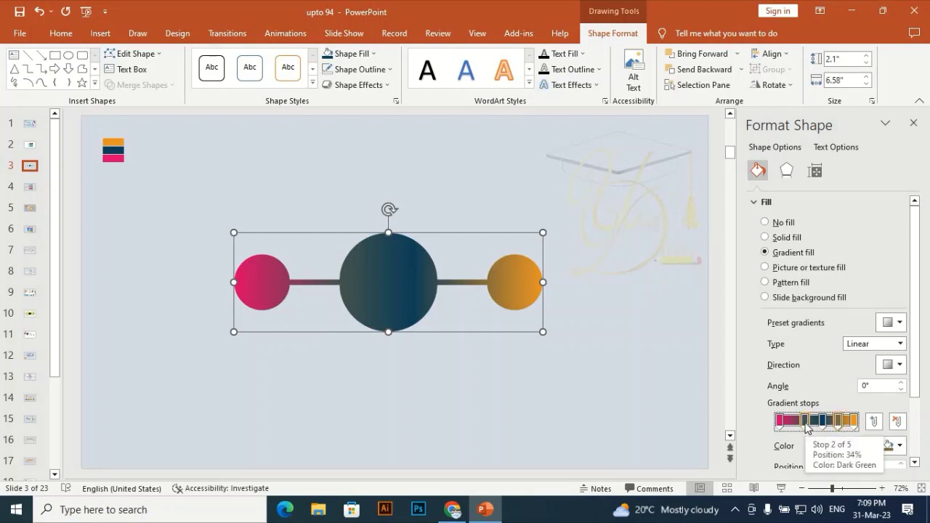
{"action": "key", "text": "shift"}
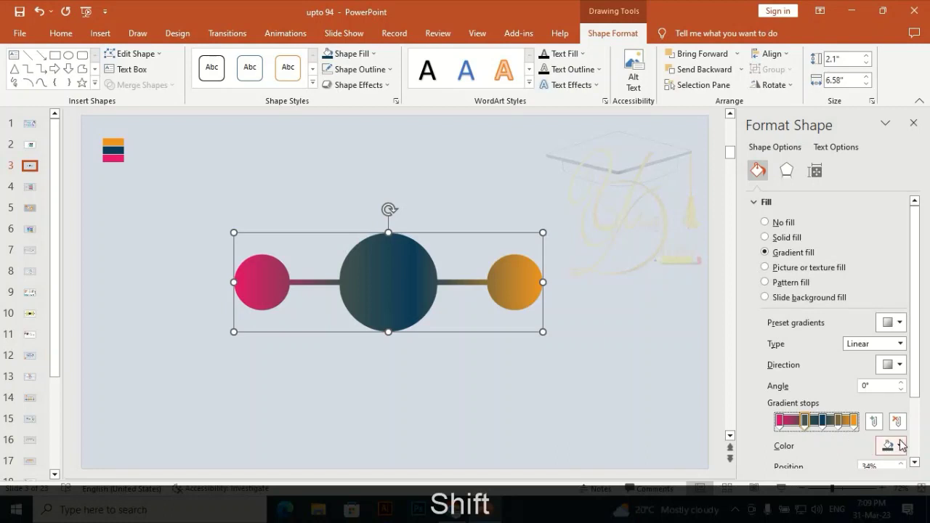
{"action": "left_click", "coordinate": [899, 446]}
{"action": "left_click", "coordinate": [841, 427]}
{"action": "left_click", "coordinate": [841, 428]}
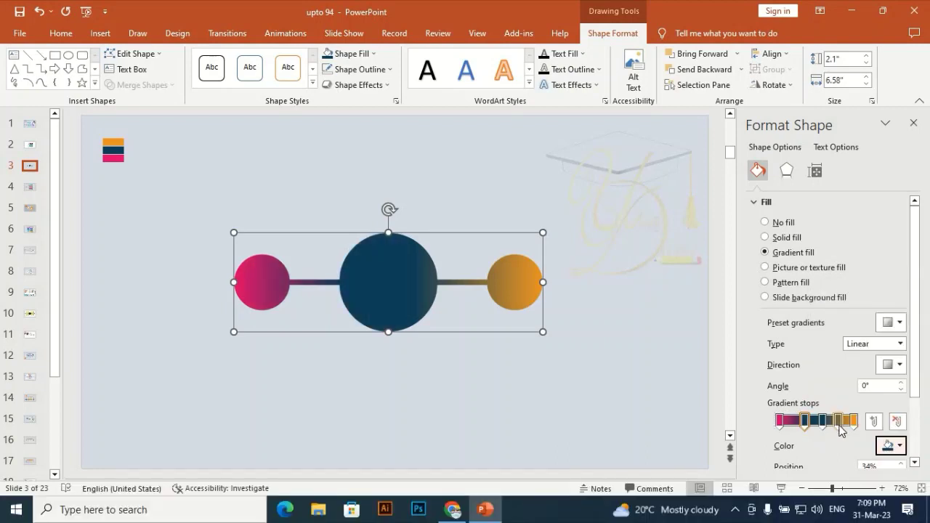
{"action": "left_click", "coordinate": [840, 426]}
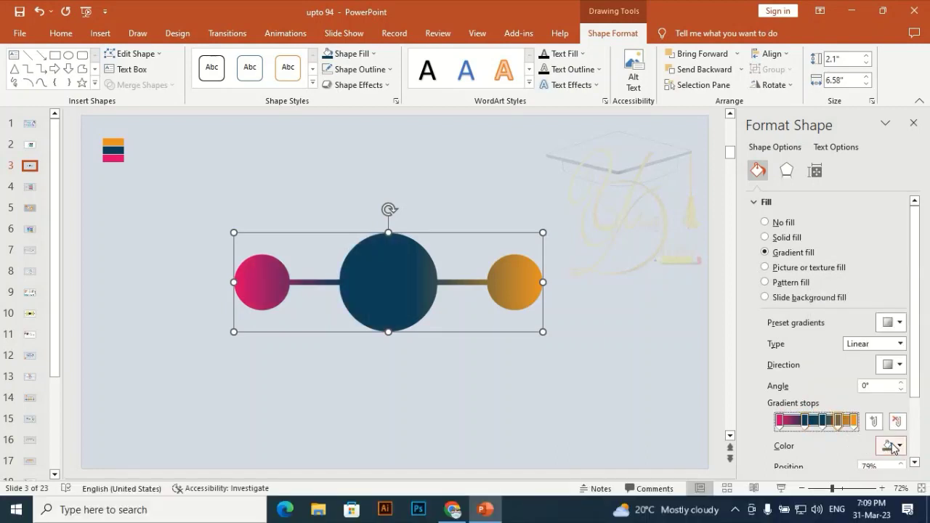
{"action": "left_click", "coordinate": [893, 447]}
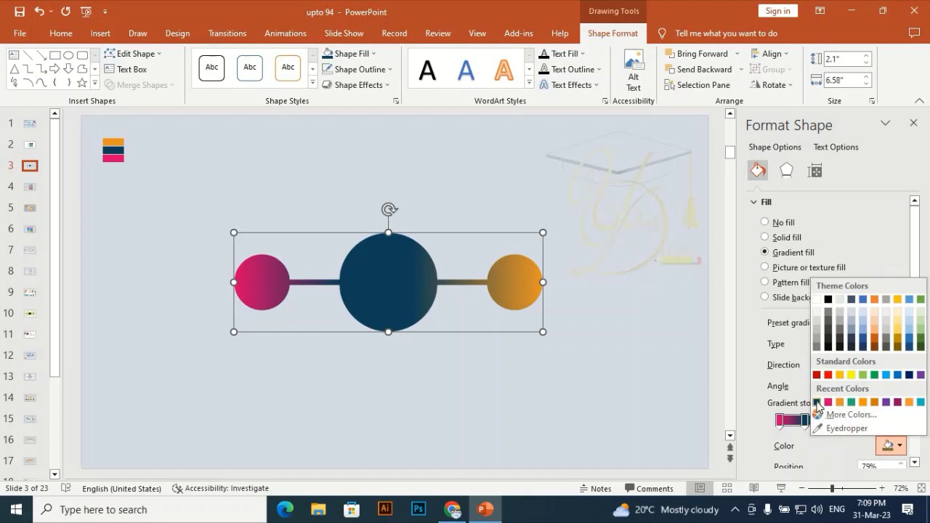
{"action": "left_click", "coordinate": [816, 402]}
{"action": "left_click_drag", "start_coordinate": [839, 428], "coordinate": [840, 428]}
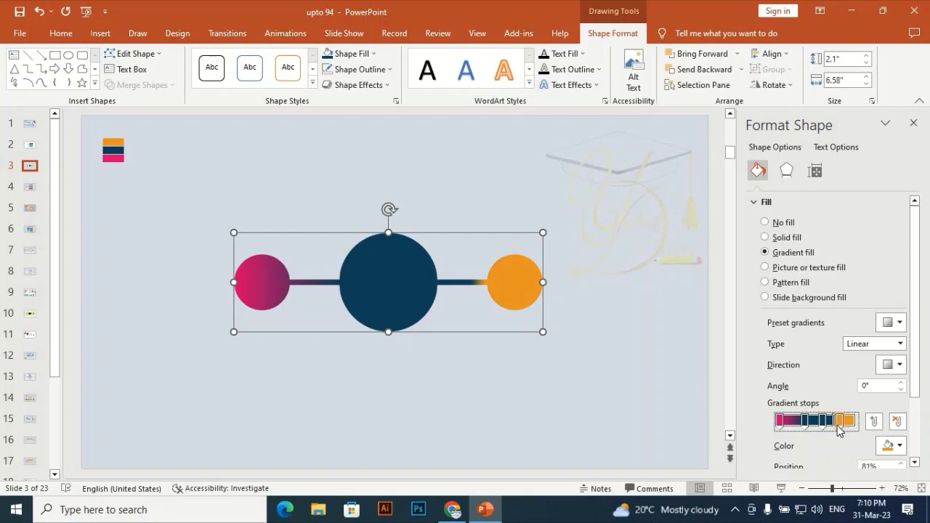